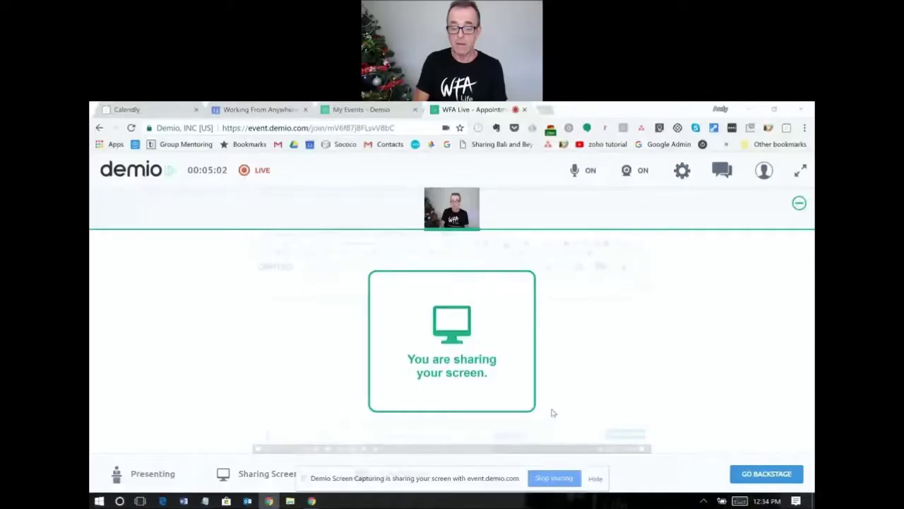
- Switch to the Calendly event types list of one-on-one meeting types
left_click(146, 107)
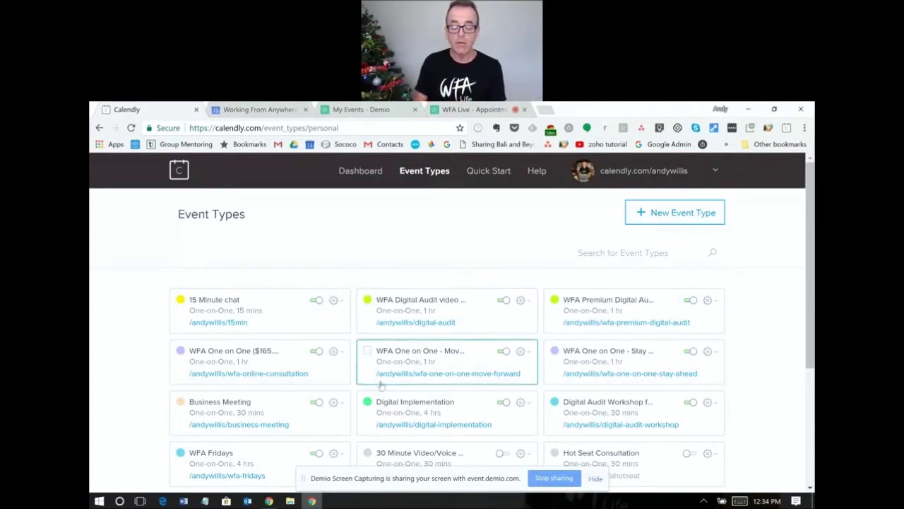
- Open the Business Meeting event type for editing from its card's gear menu
left_click(340, 404)
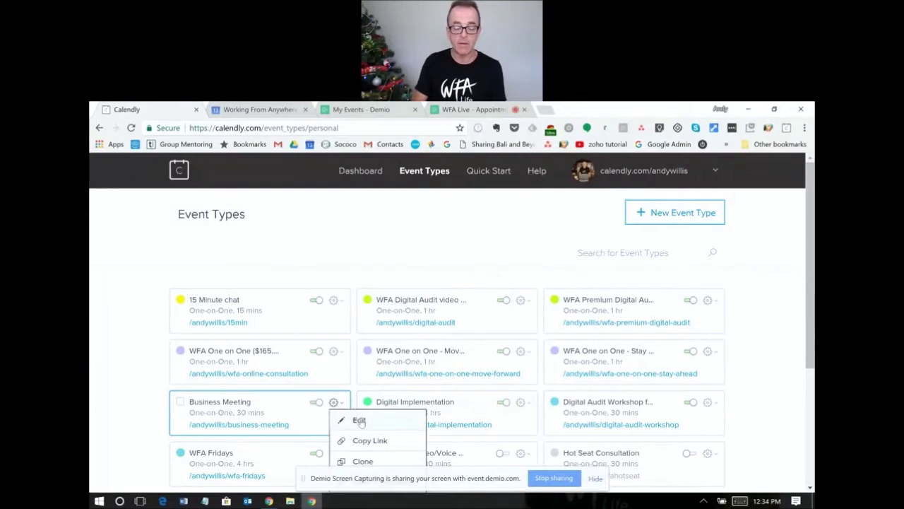
left_click(360, 421)
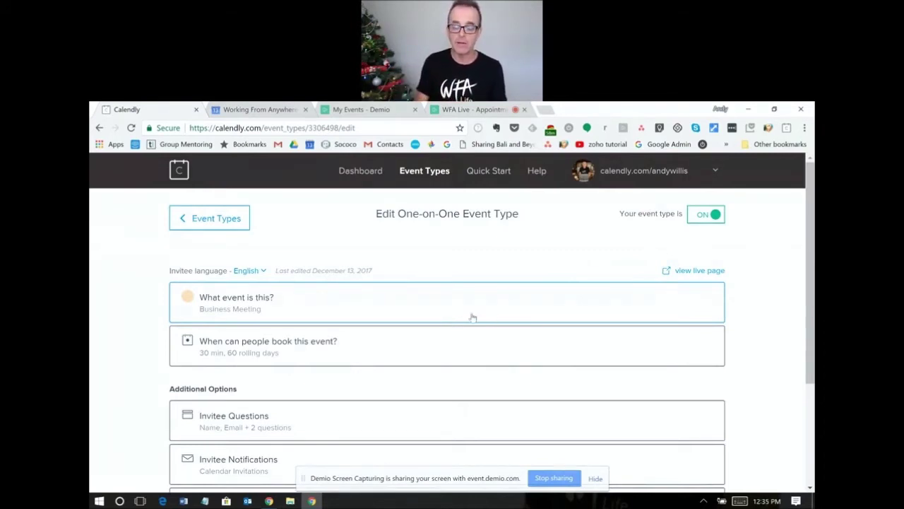
- Review Business Meeting's name, venue description, link and colour, then close them unchanged
left_click(433, 306)
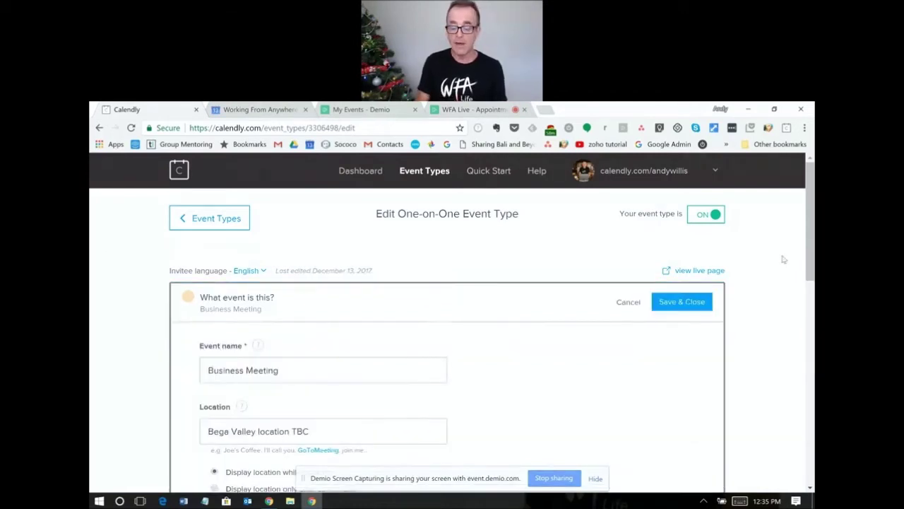
left_click_drag(810, 268, 805, 298)
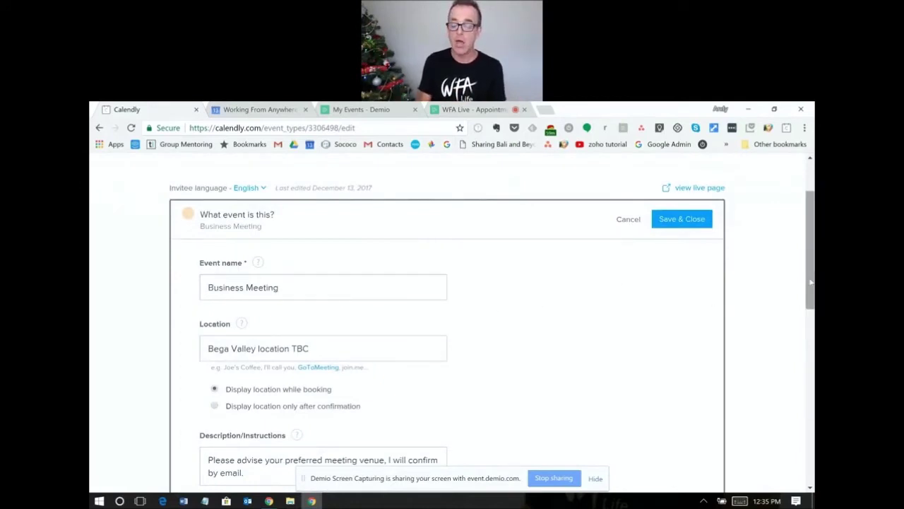
left_click_drag(811, 279, 807, 302)
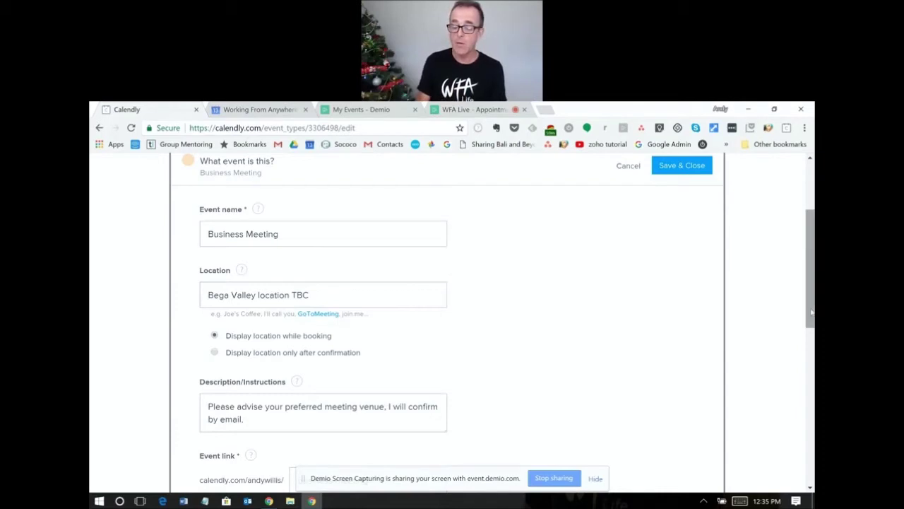
left_click_drag(811, 311, 811, 355)
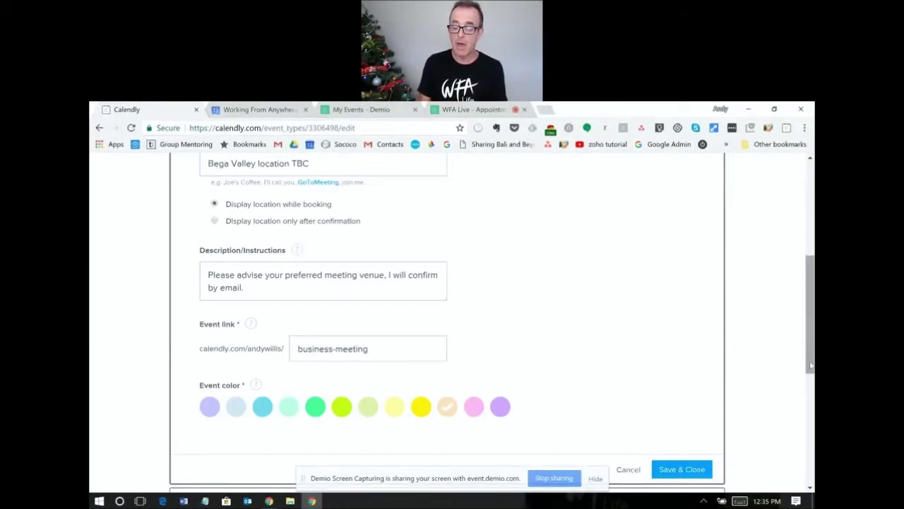
left_click_drag(809, 363, 809, 382)
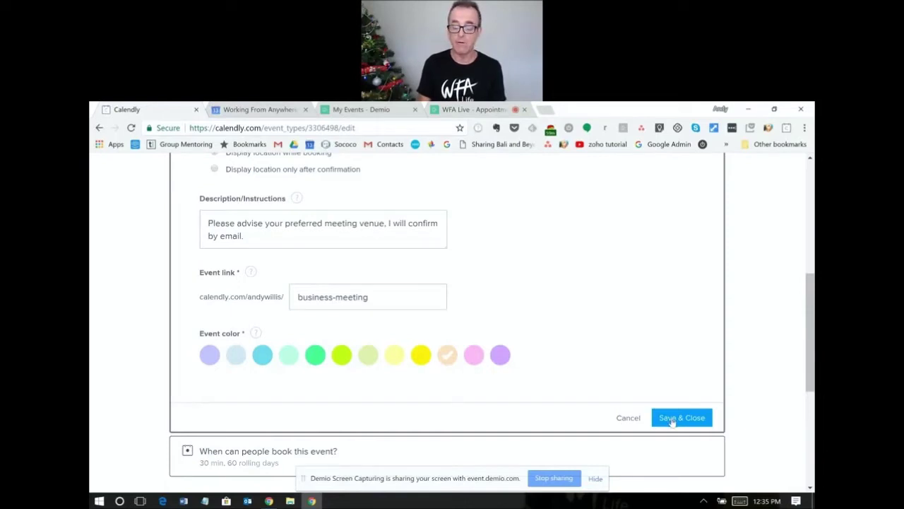
left_click(630, 419)
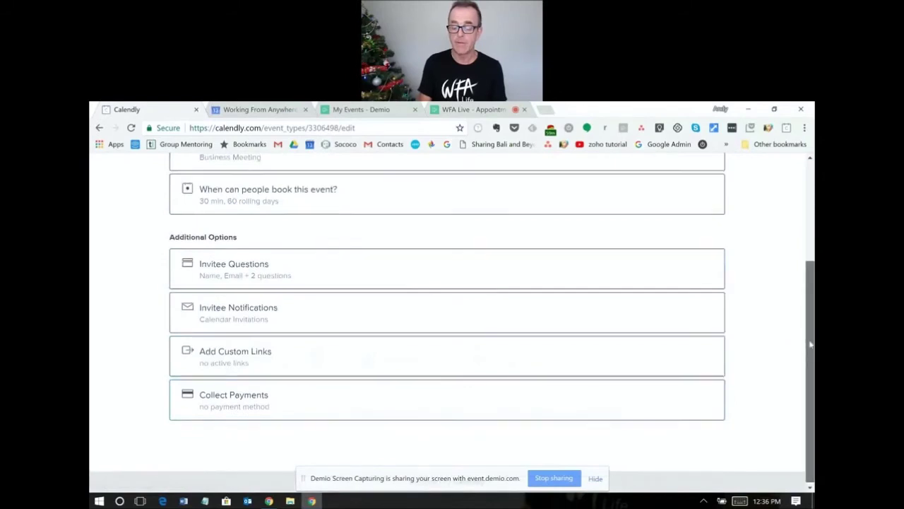
- Show the booking-time settings: 30-minute duration, 60 rolling days, Sydney time
scroll(450, 250, "up", 1)
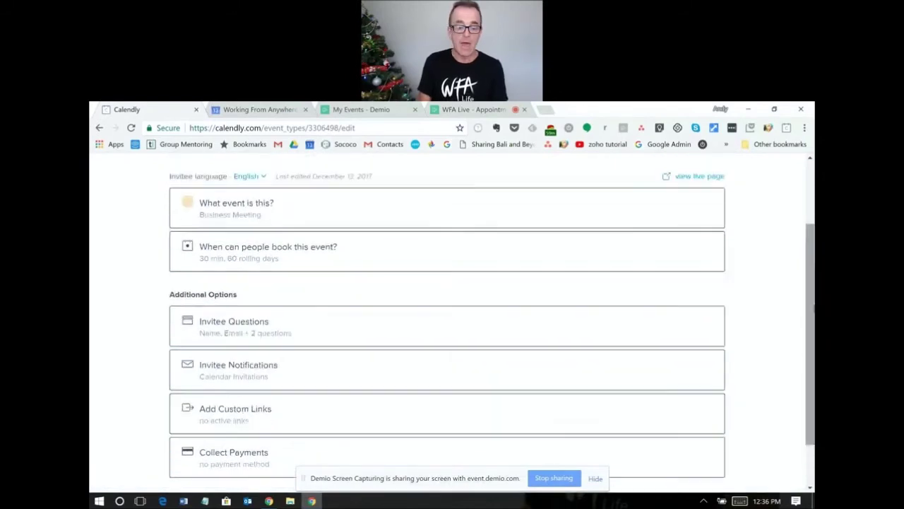
left_click(413, 253)
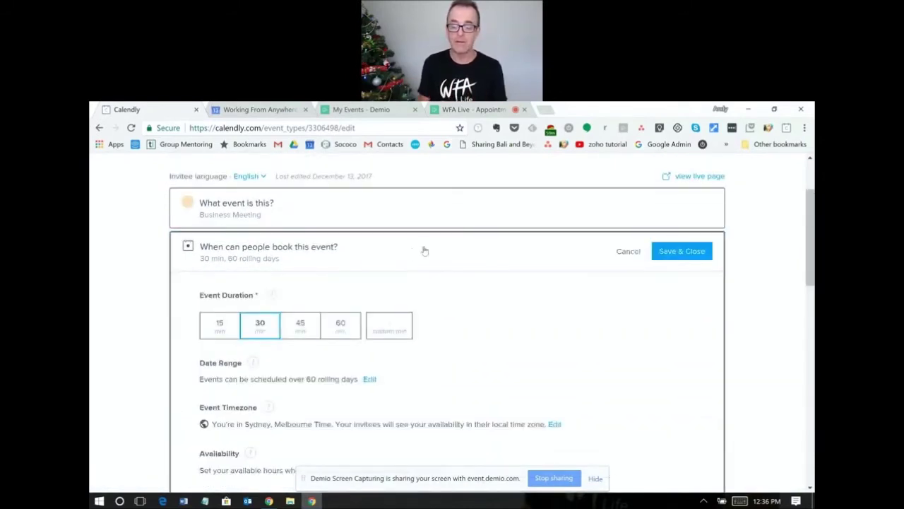
left_click_drag(812, 247, 813, 263)
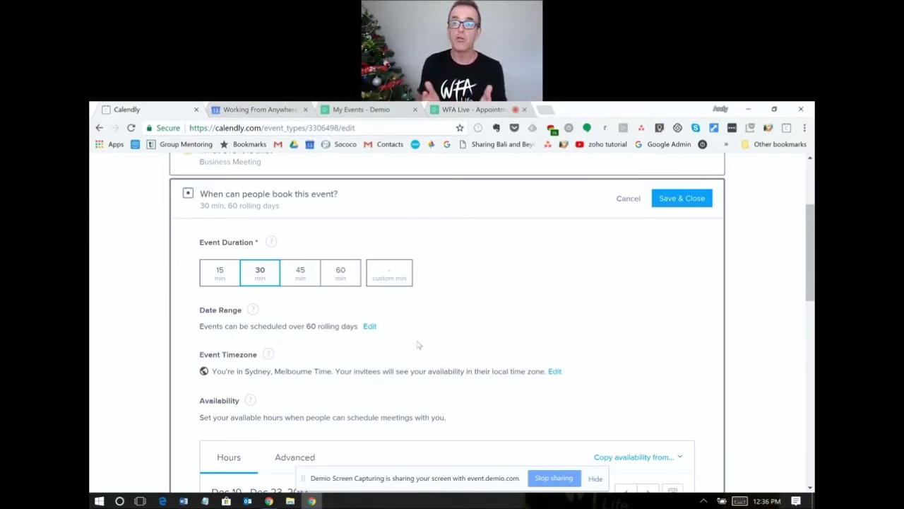
scroll(811, 310, "down", 1)
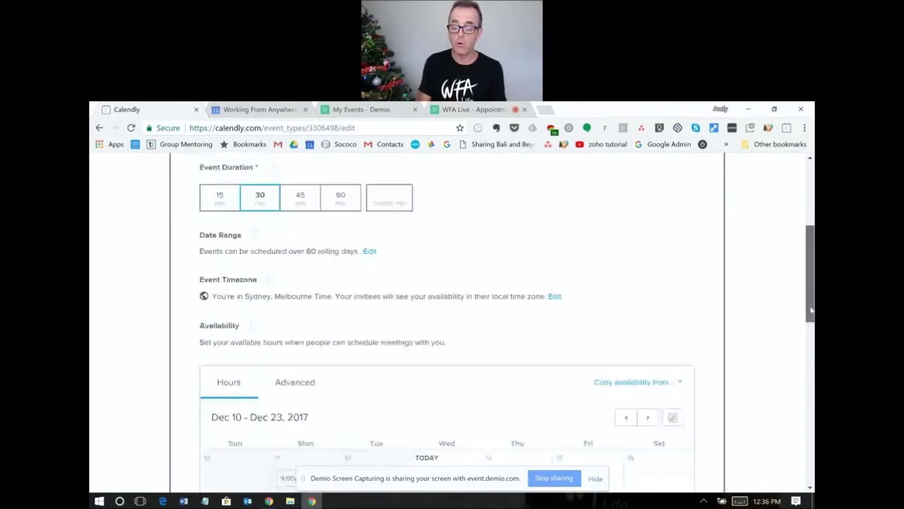
left_click_drag(811, 311, 812, 302)
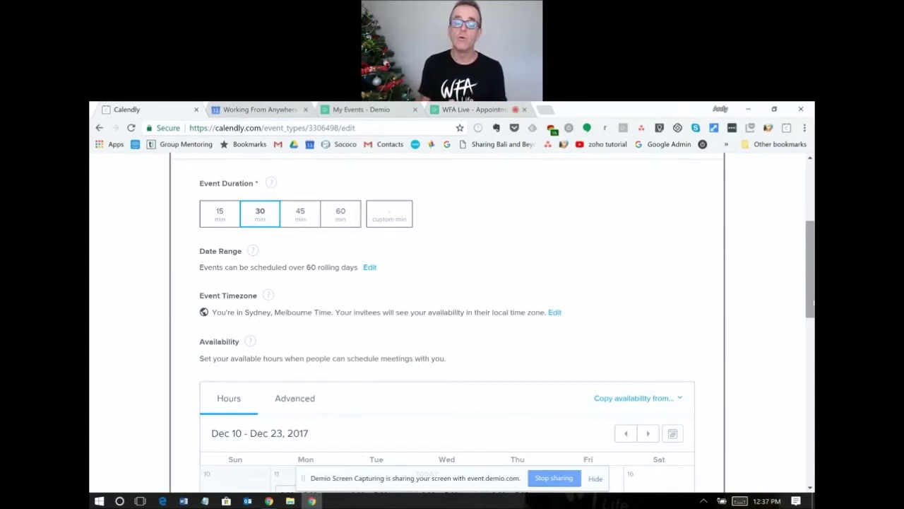
left_click_drag(813, 297, 812, 339)
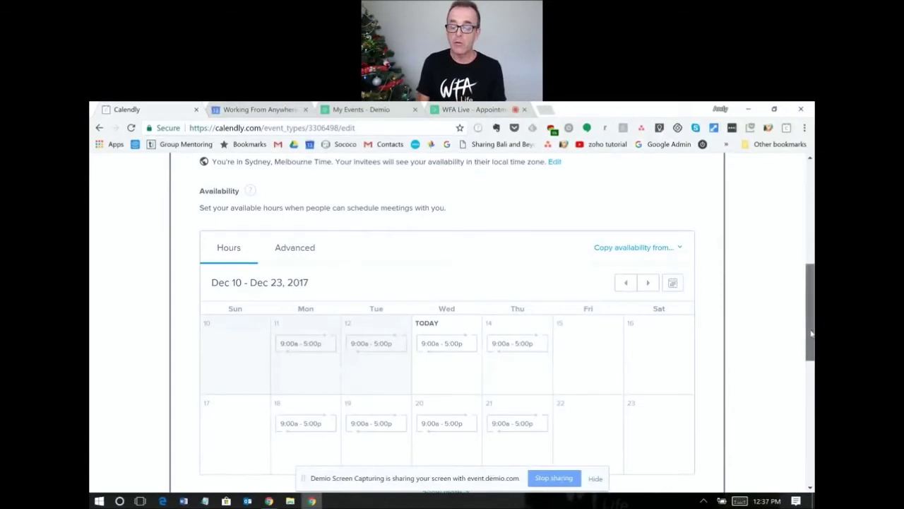
left_click_drag(813, 336, 811, 342)
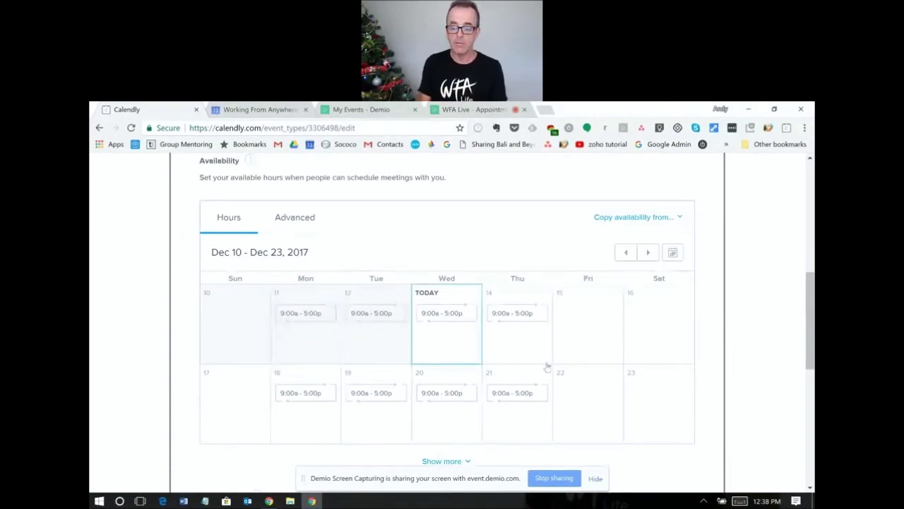
left_click_drag(810, 363, 810, 325)
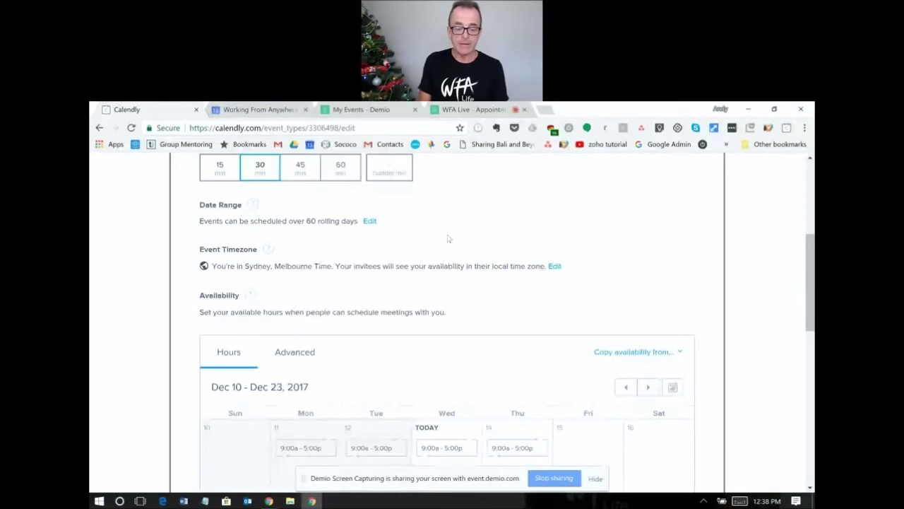
scroll(698, 295, "down", 2)
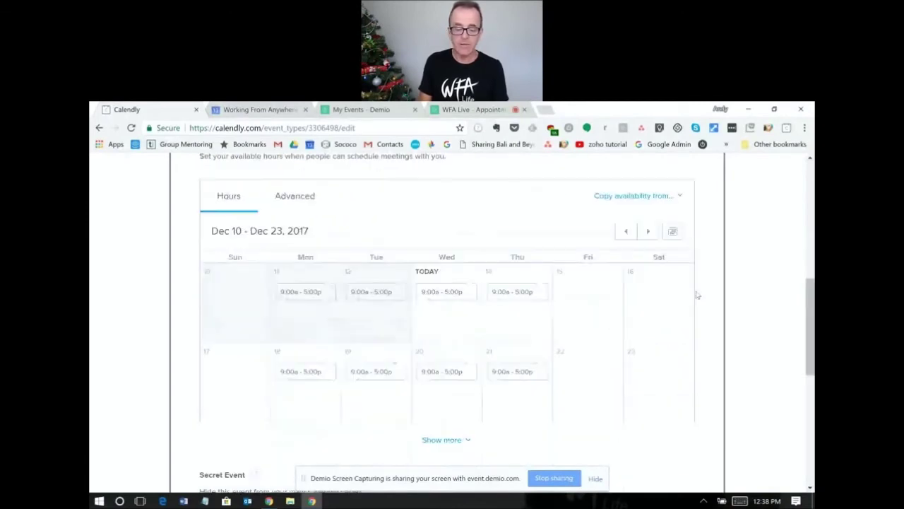
- Review increments, daily limit, 4-hour minimum notice and 30-minute buffers, then close unchanged
left_click(306, 200)
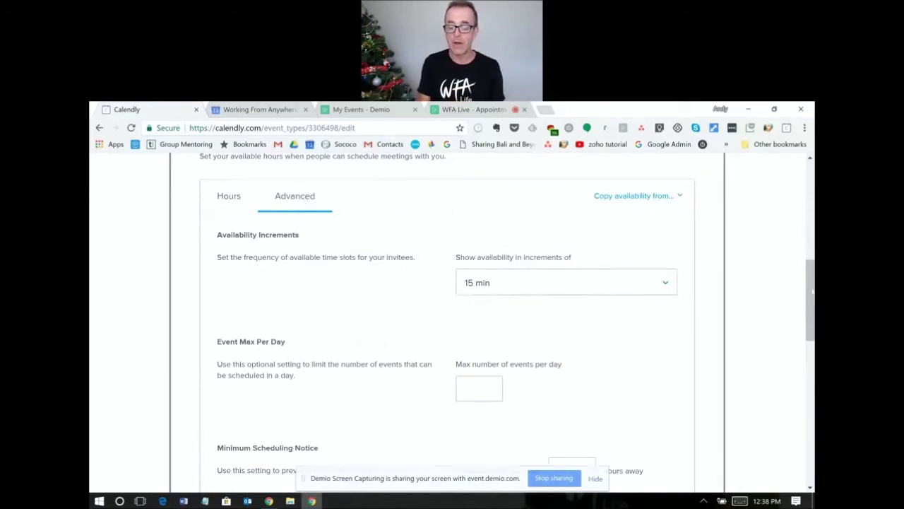
left_click_drag(812, 306, 812, 321)
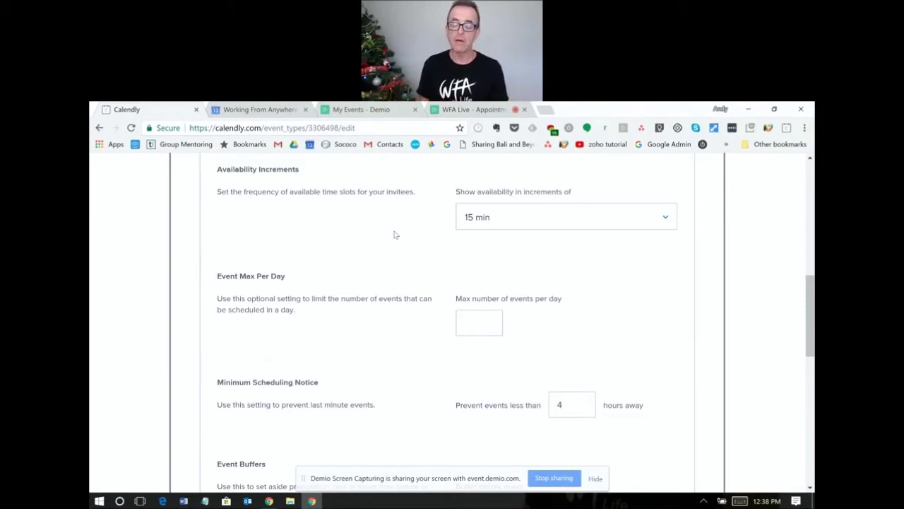
left_click(488, 325)
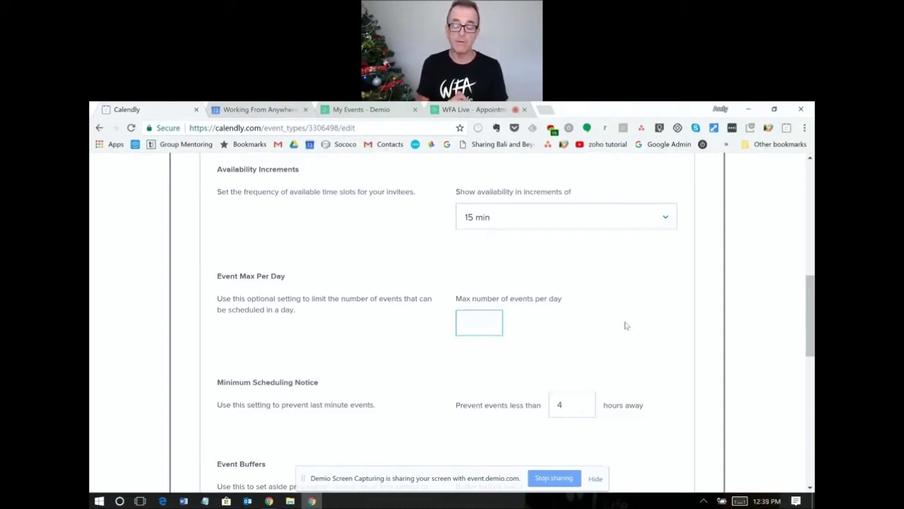
left_click_drag(810, 329, 806, 361)
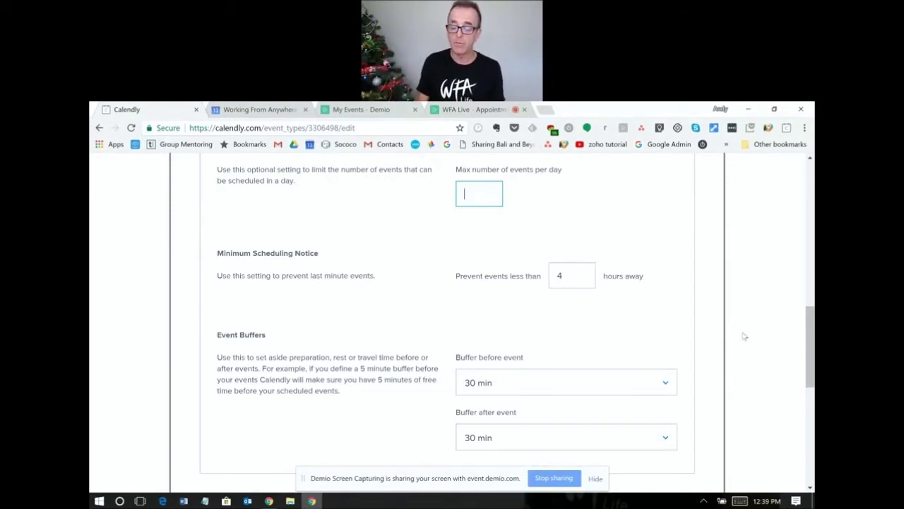
left_click_drag(810, 363, 810, 389)
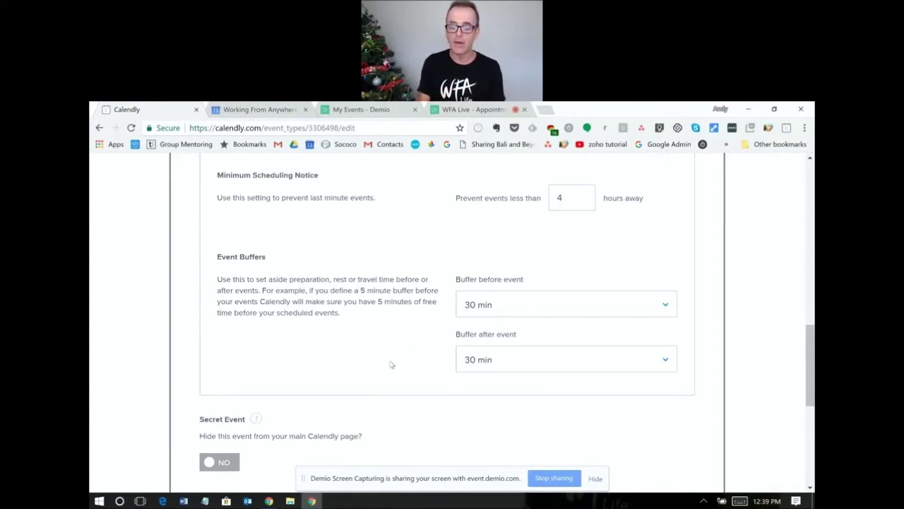
left_click_drag(806, 357, 809, 385)
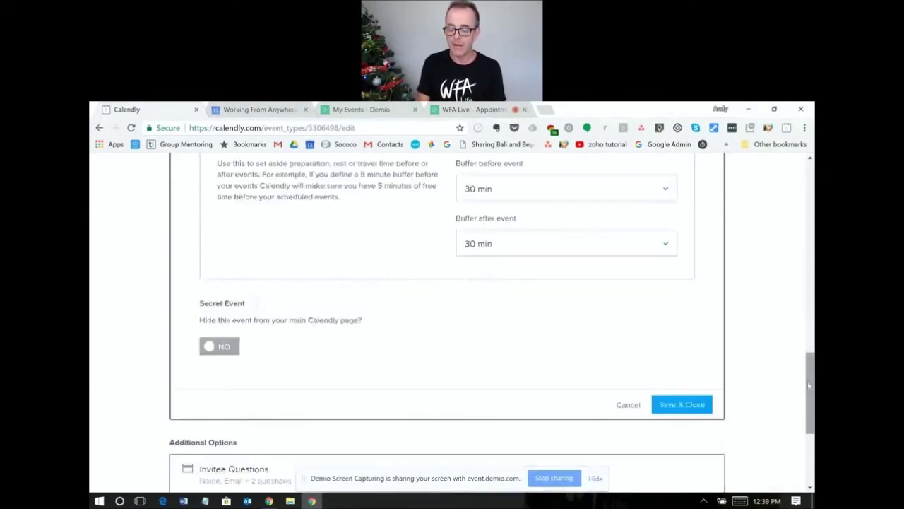
left_click(621, 407)
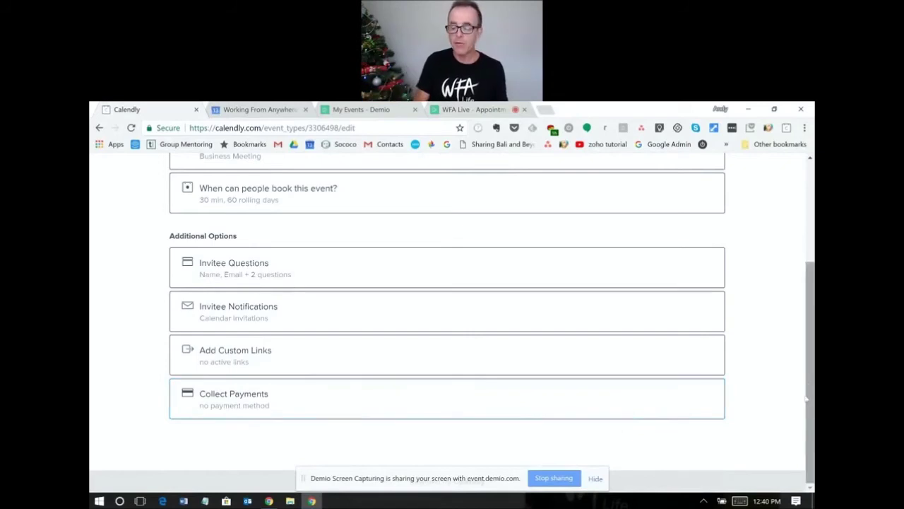
- Review invitee questions (name, email, meeting purpose, preferred venue) and close them unchanged
left_click(494, 277)
scroll(813, 342, "down", 1)
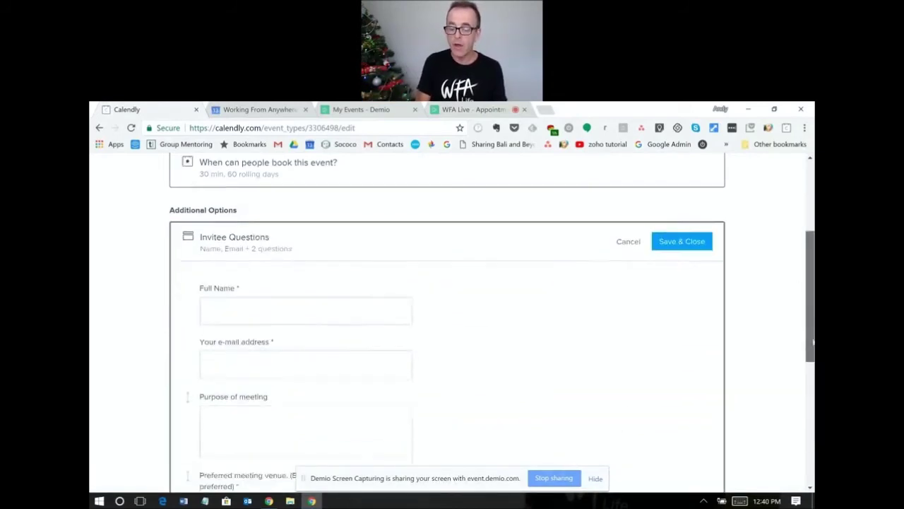
scroll(813, 341, "down", 1)
scroll(812, 342, "up", 1)
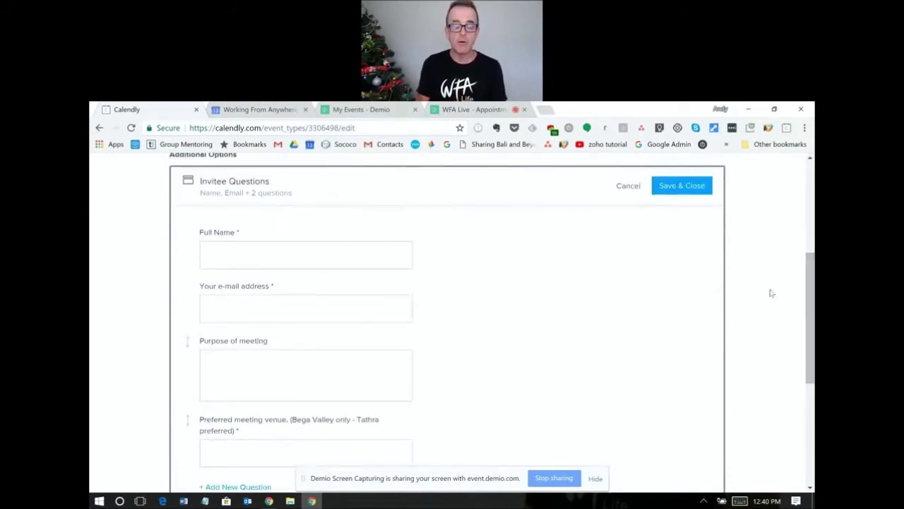
mouse_move(306, 300)
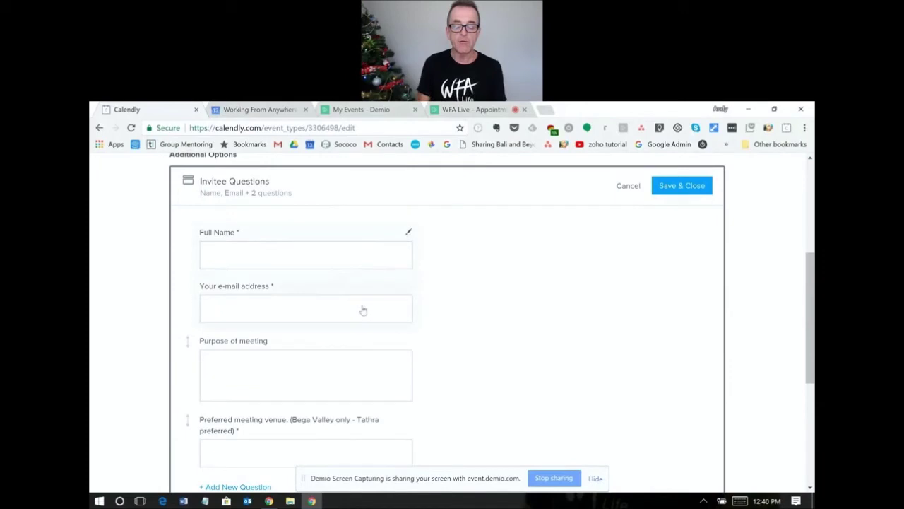
left_click_drag(811, 295, 811, 320)
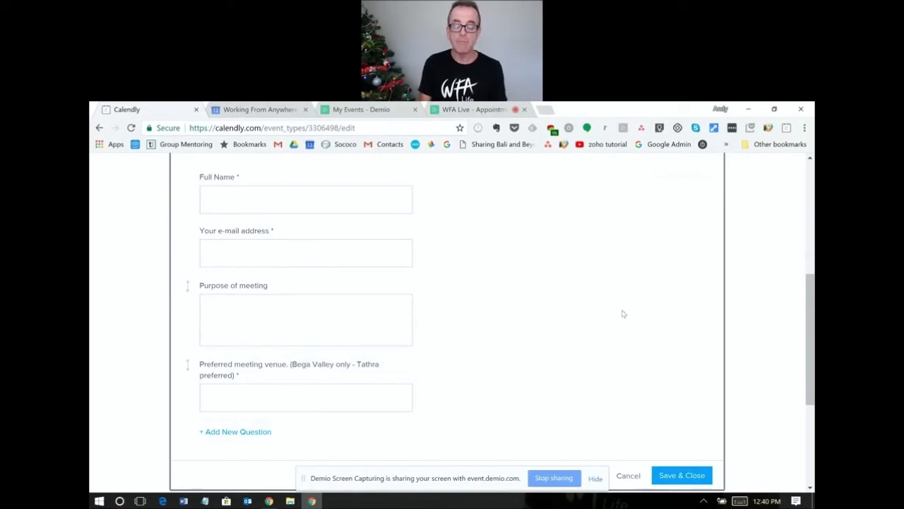
left_click_drag(809, 346, 806, 372)
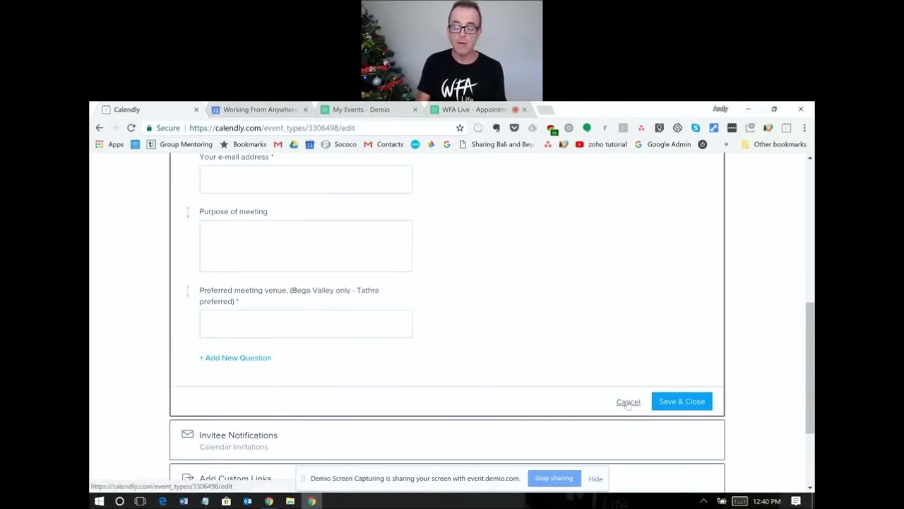
left_click(627, 402)
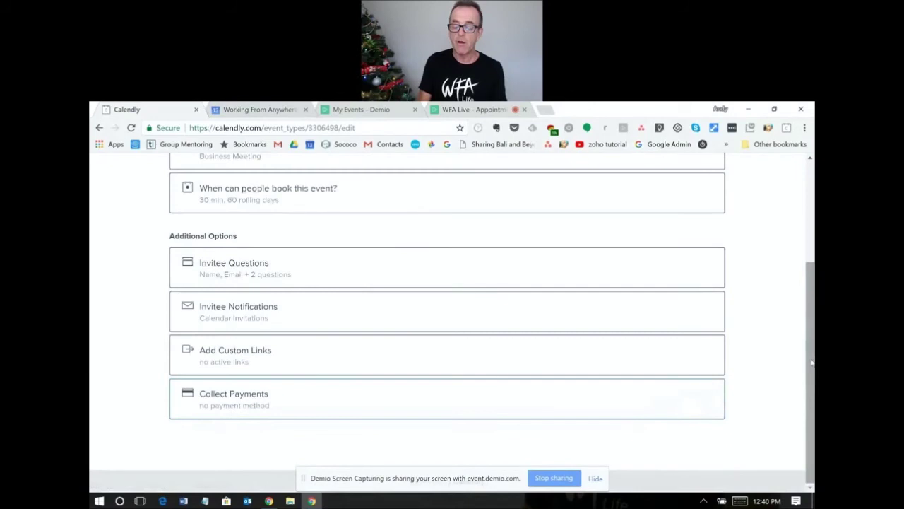
left_click_drag(812, 363, 813, 356)
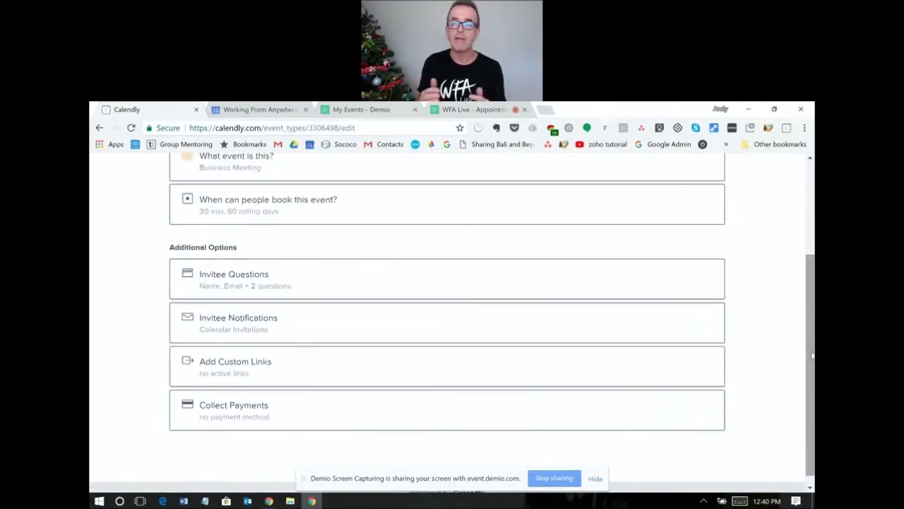
- Check the calendar invitation and email reminder settings, then bring up the reminder's personalization
left_click(498, 330)
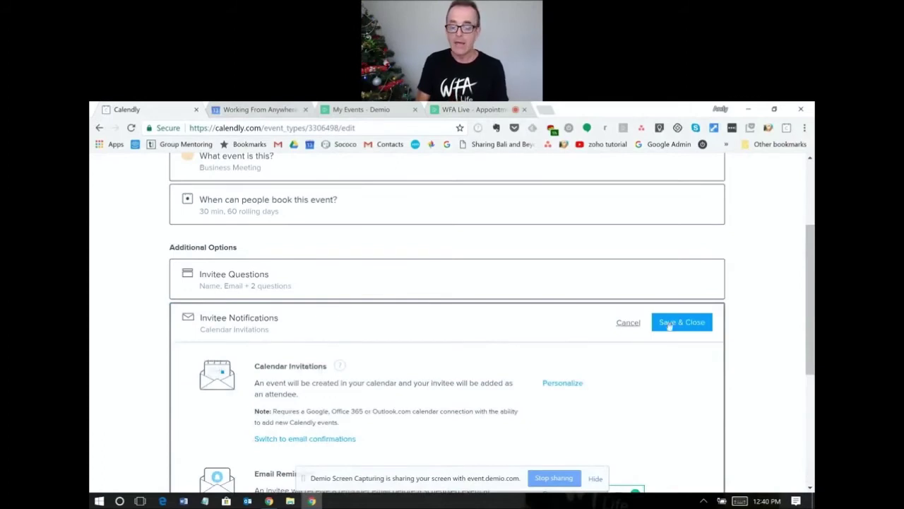
left_click_drag(811, 336, 809, 381)
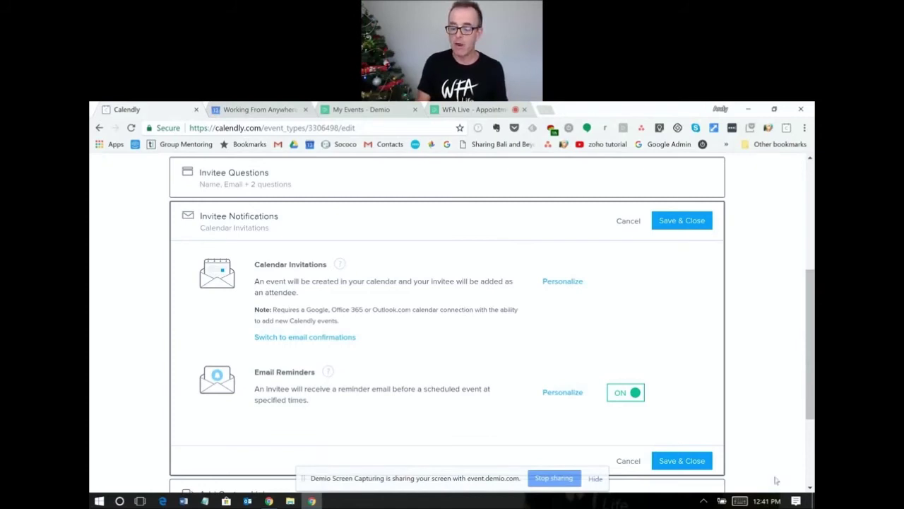
left_click_drag(809, 416, 808, 445)
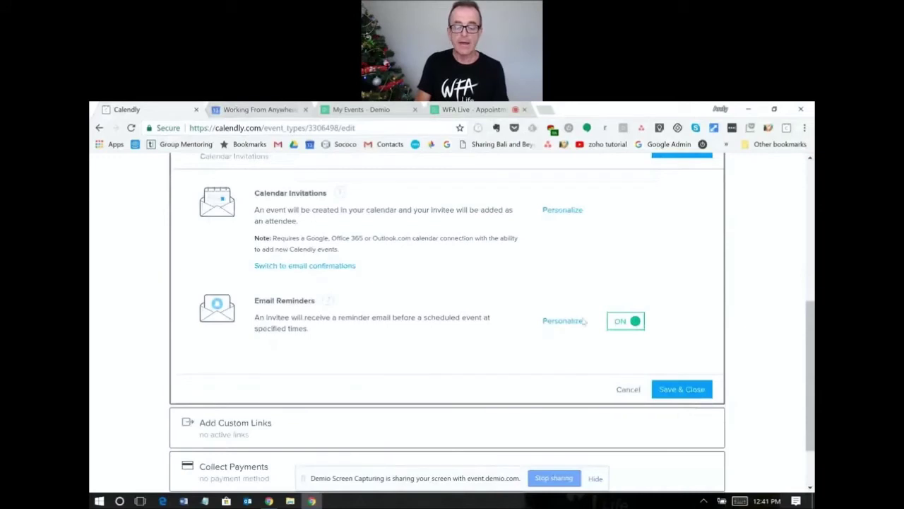
left_click(557, 323)
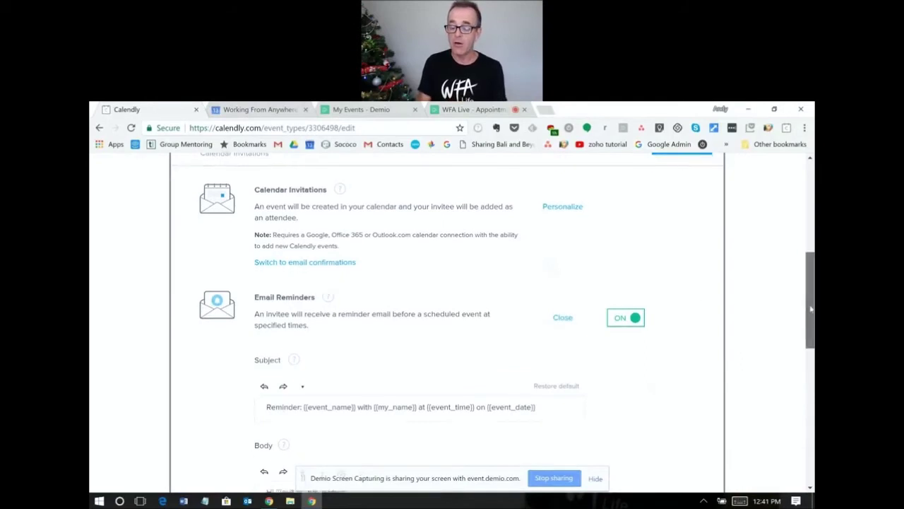
- Scroll to the reminder timing showing 24 hours and 15 minutes before
scroll(557, 325, "down", 5)
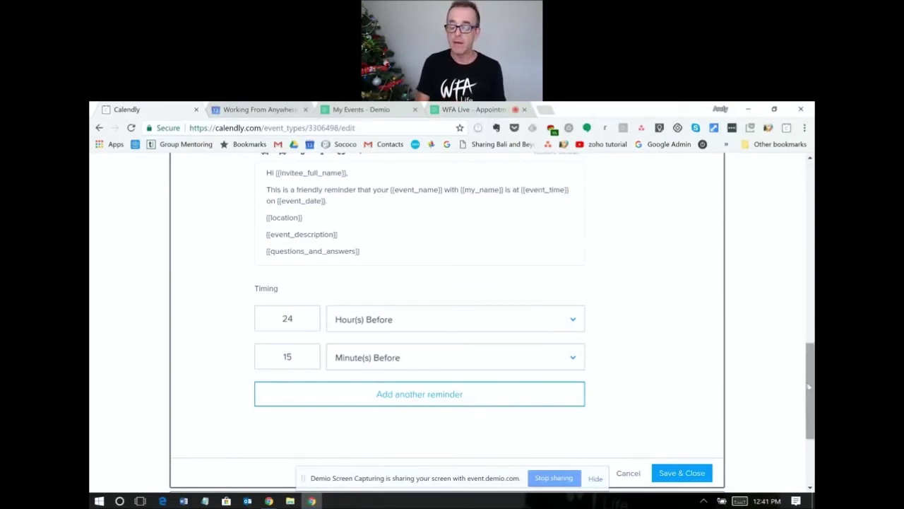
left_click_drag(810, 388, 811, 411)
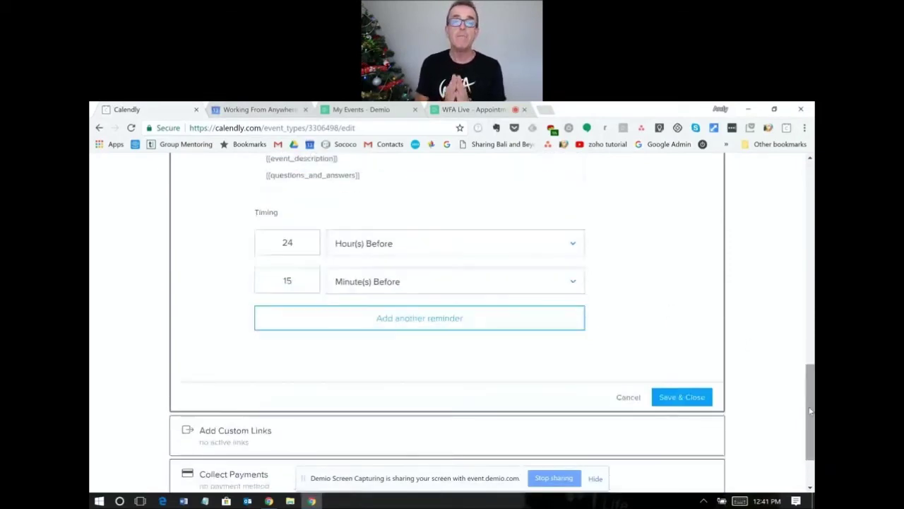
- Close the notifications editor unchanged and return to the top of the event summary
left_click(621, 397)
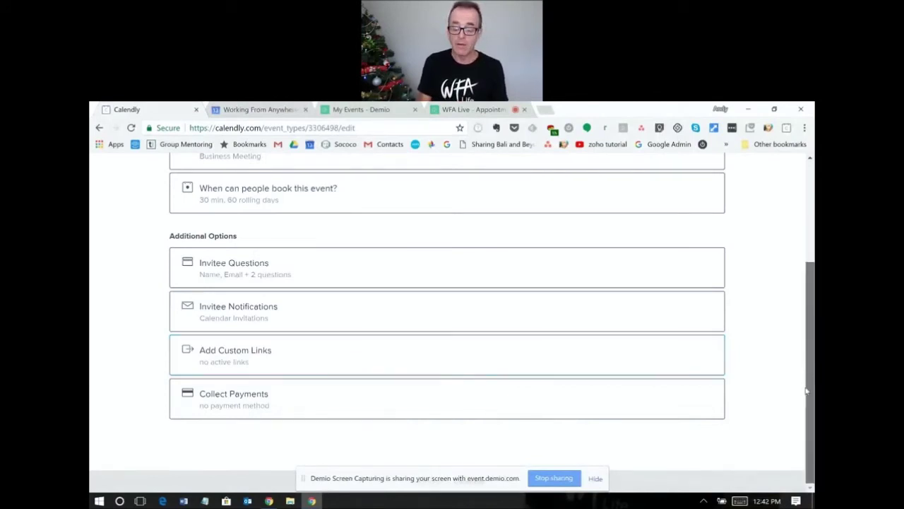
left_click_drag(810, 375, 810, 368)
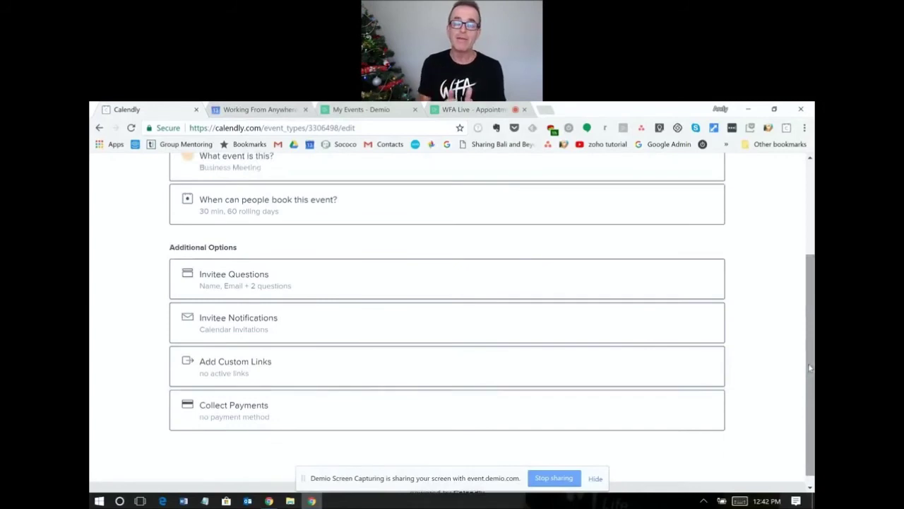
left_click_drag(810, 361, 813, 299)
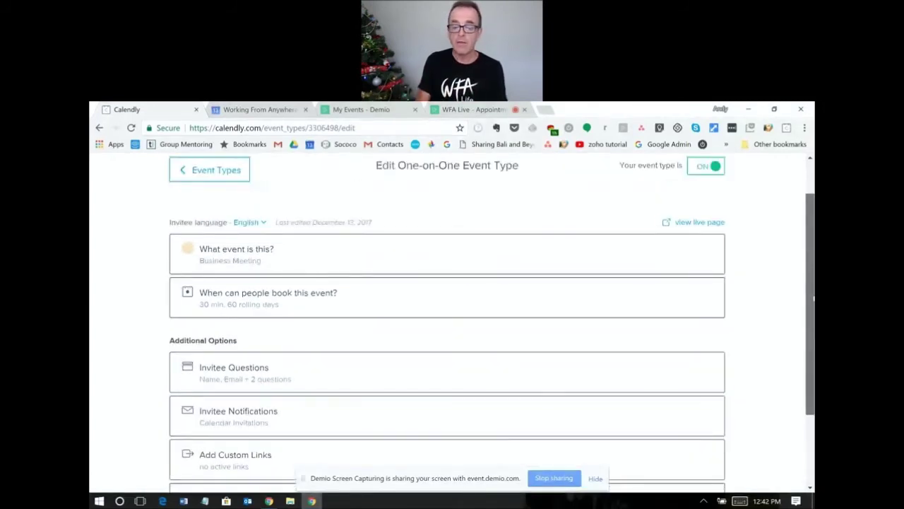
- On the live booking page, pick and confirm 10:00am on Monday, December 18
left_click_drag(814, 300, 814, 288)
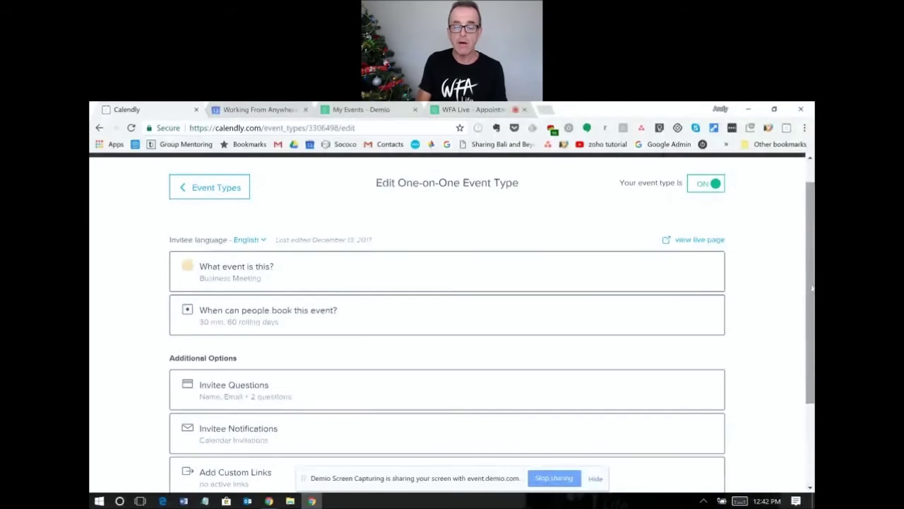
left_click(698, 241)
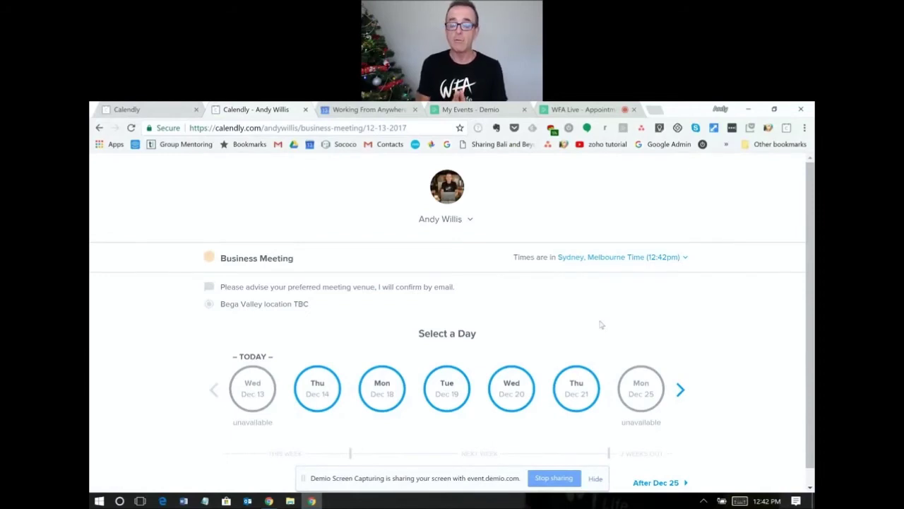
left_click(391, 389)
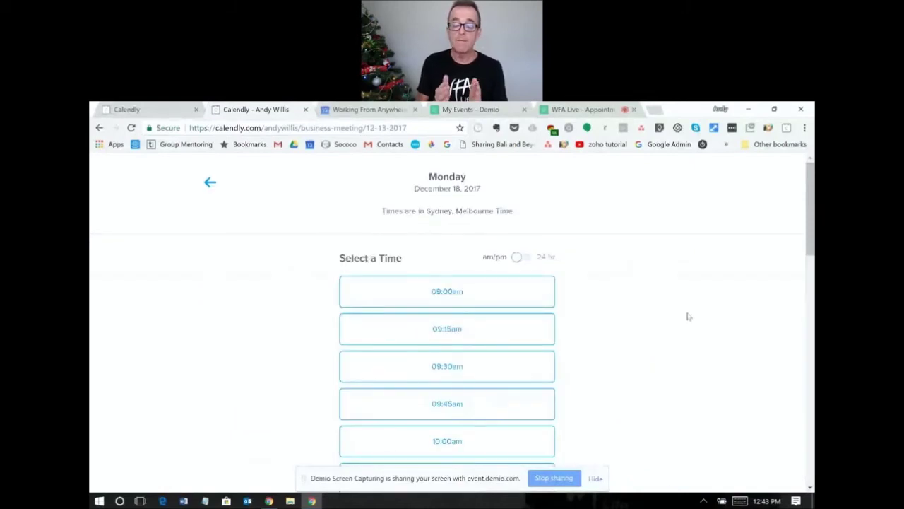
scroll(578, 290, "down", 2)
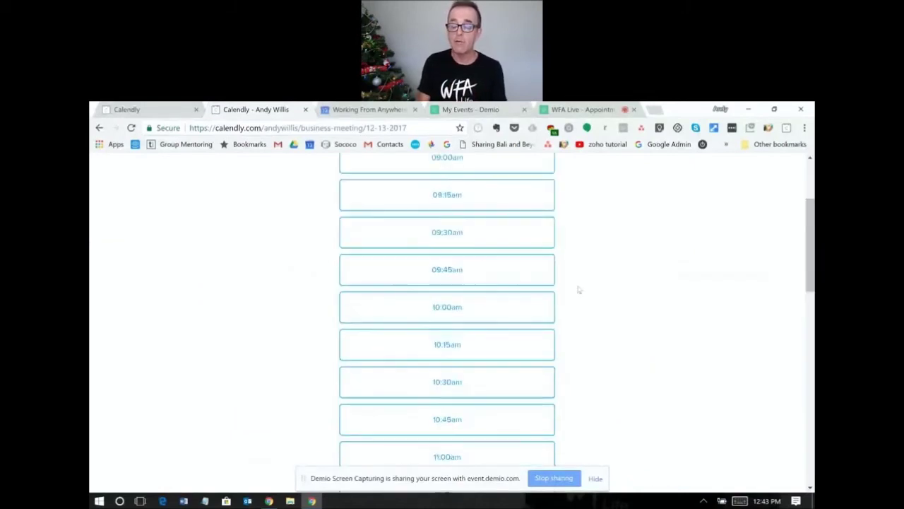
left_click(469, 308)
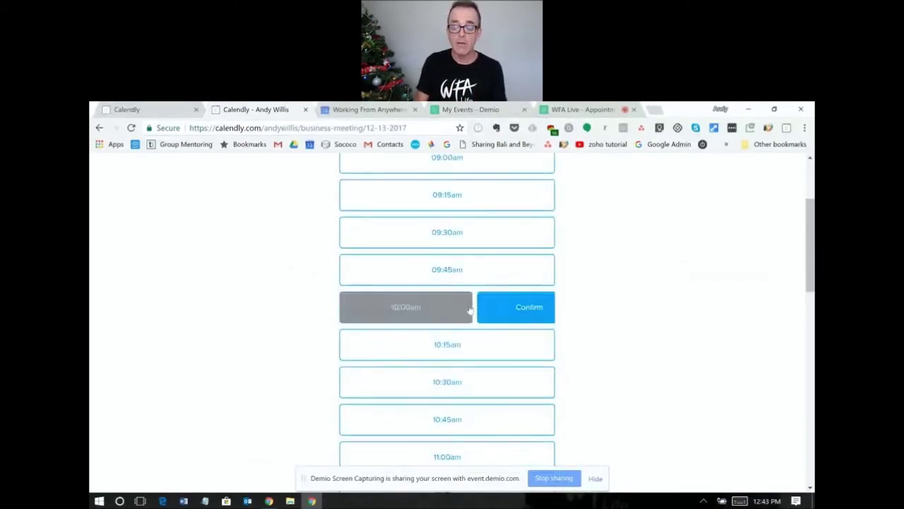
left_click(508, 313)
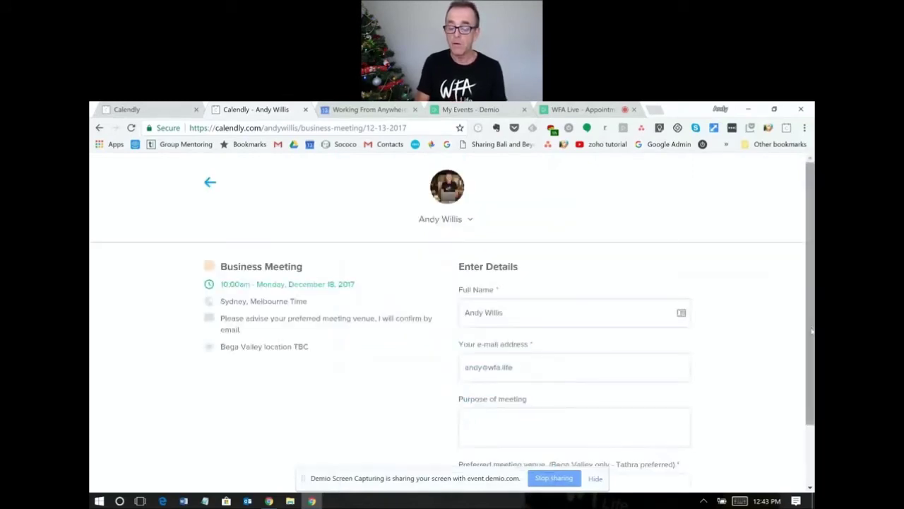
- Enter 'Tathra' as the preferred meeting venue and schedule the 10:00am Monday, December 18 booking
scroll(812, 332, "down", 1)
left_click(533, 425)
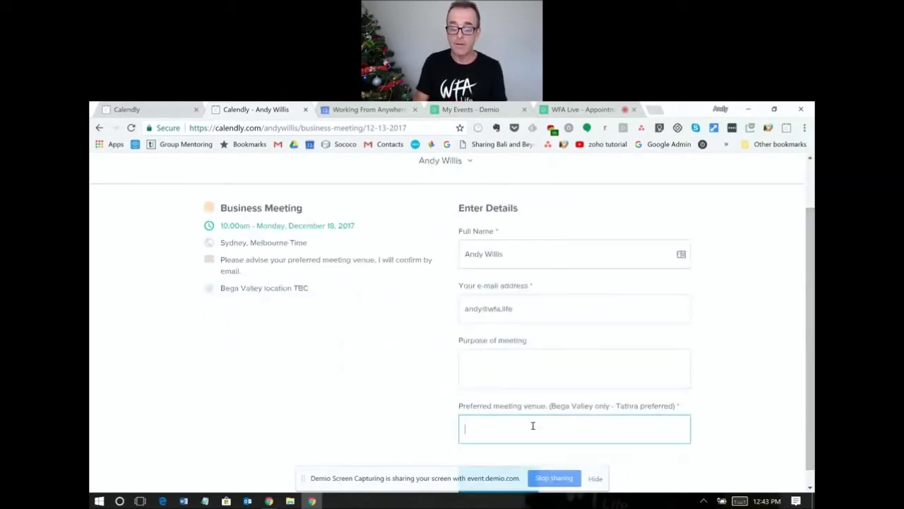
type("Tathra")
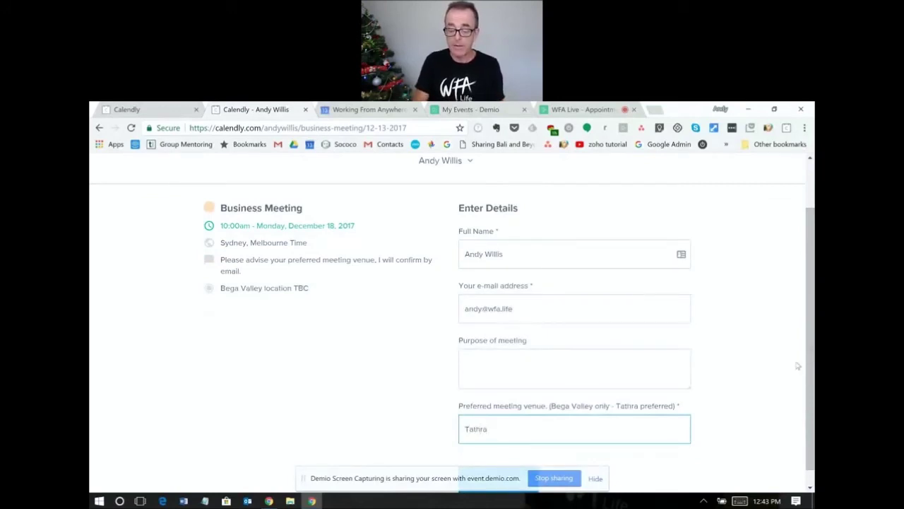
left_click_drag(811, 373, 809, 438)
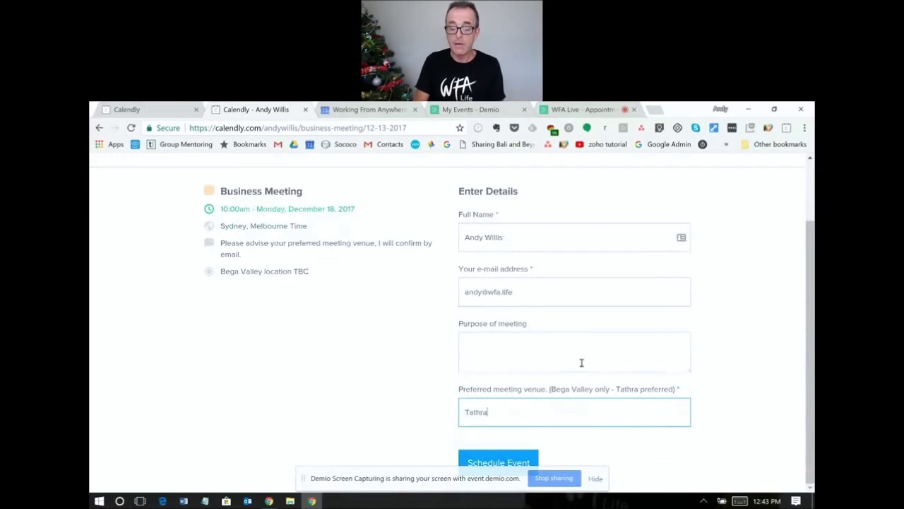
left_click(491, 456)
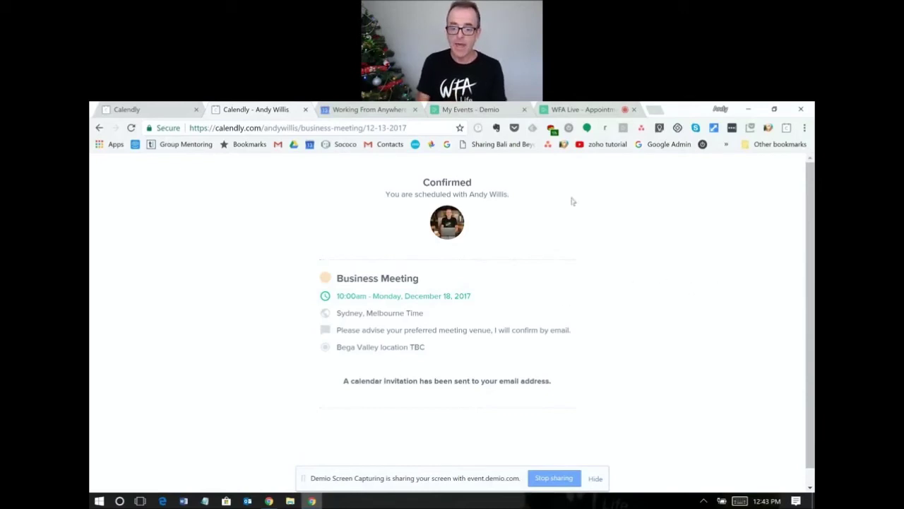
- View the 10am Monday 18 December Business Meeting's Tathra details in Google Calendar, then return to Demio
left_click(360, 111)
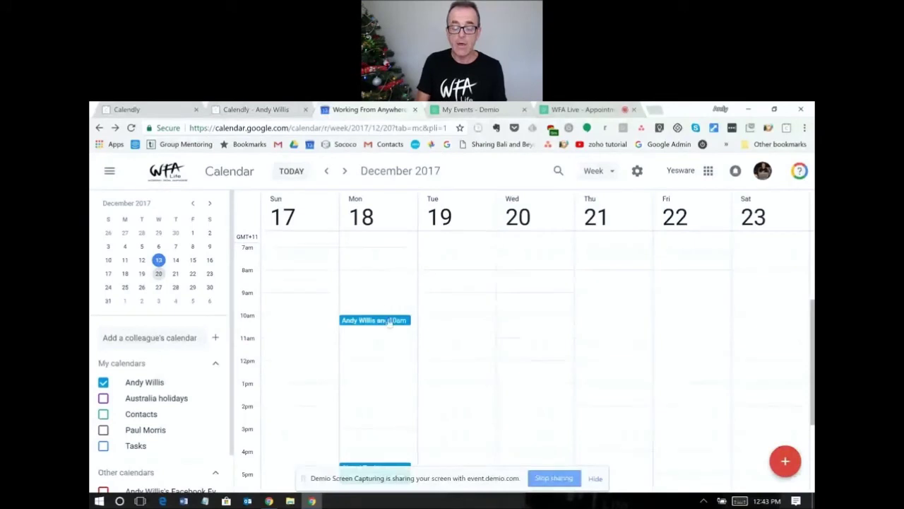
left_click(390, 321)
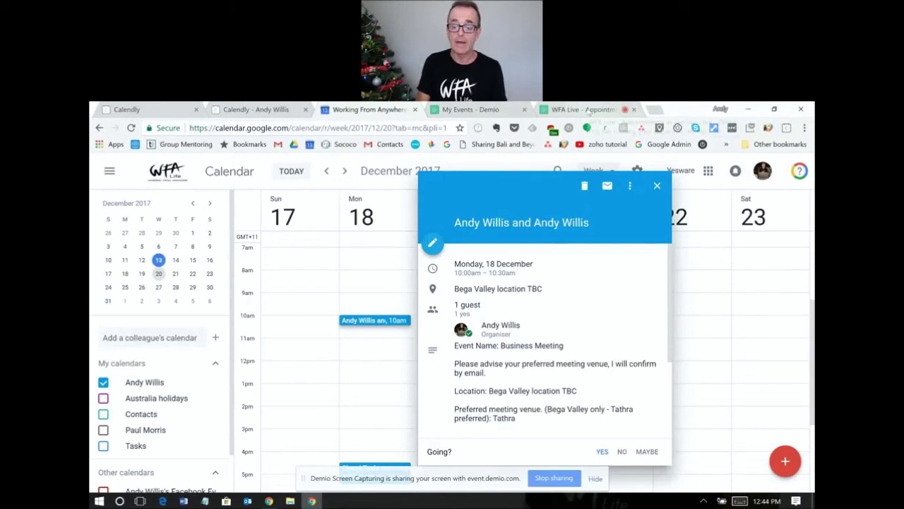
left_click(588, 110)
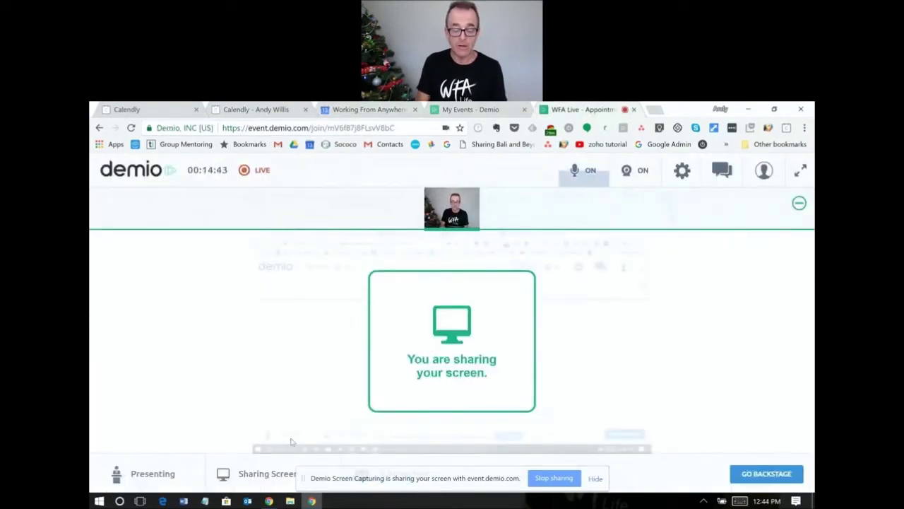